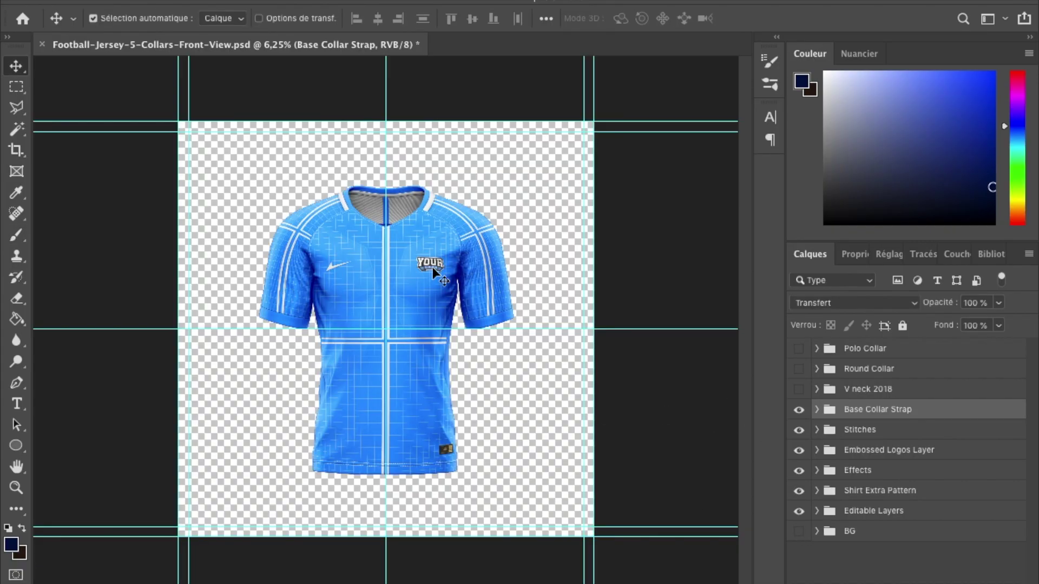
Paste the striped pattern into the Add Main Design Here smart object and stretch it to fill
{"action": "scroll", "coordinate": [810, 362], "scroll_direction": "up", "scroll_amount": 3}
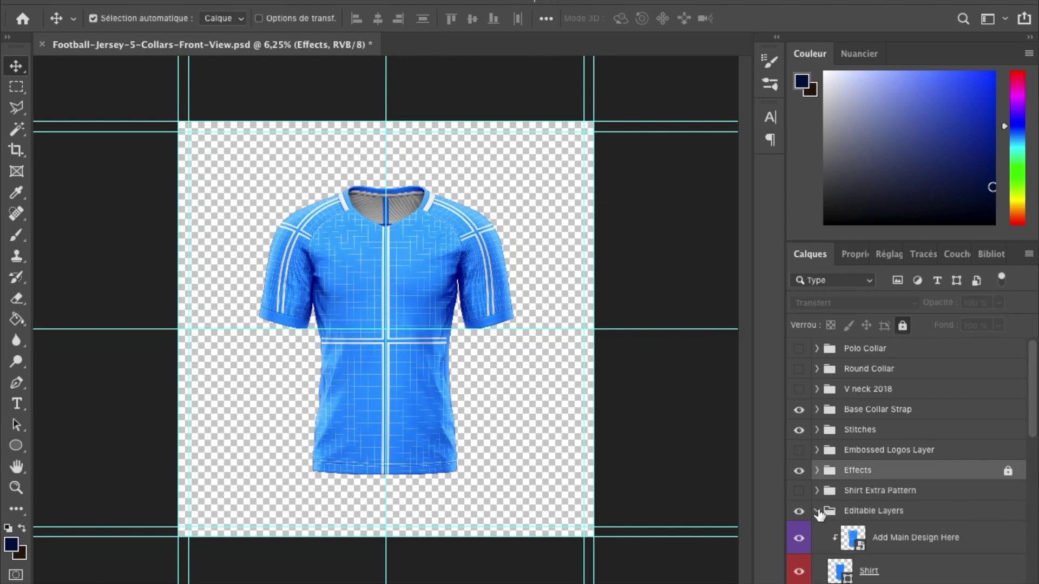
{"action": "double_click", "coordinate": [839, 424]}
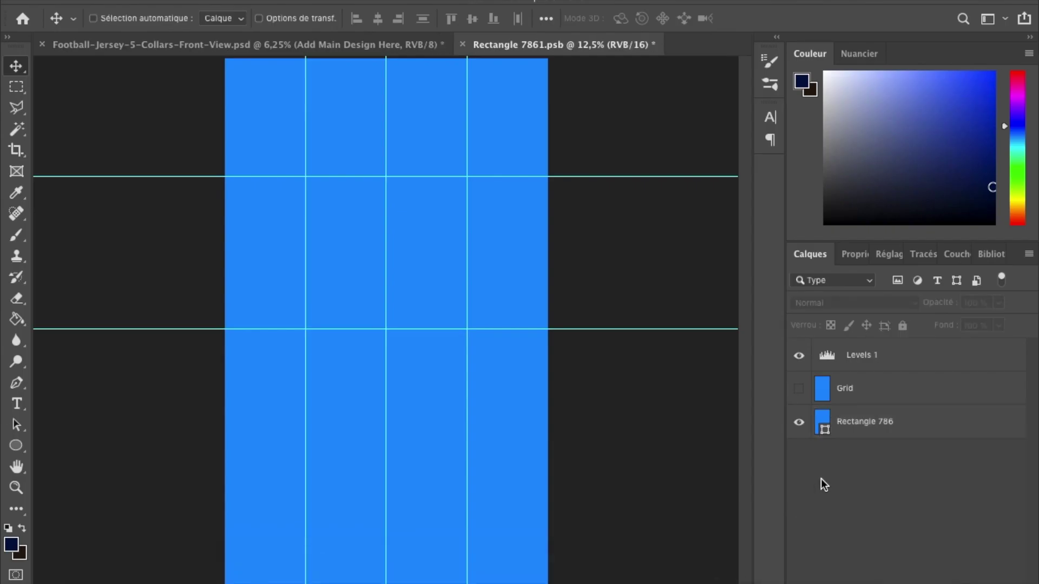
{"action": "key", "text": "ctrl+v"}
{"action": "left_click_drag", "start_coordinate": [469, 296], "coordinate": [494, 320]}
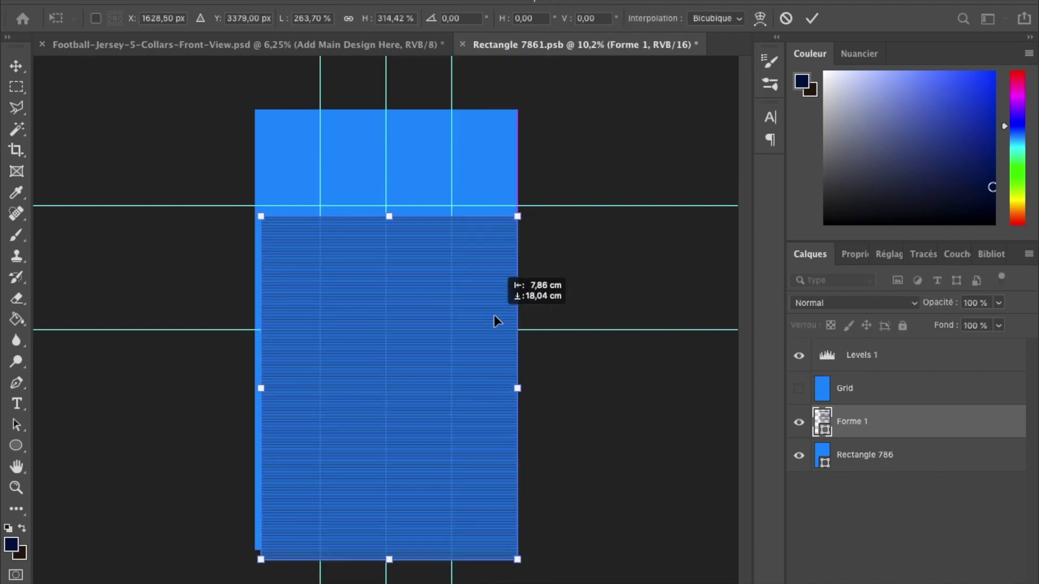
{"action": "key", "text": "Return"}
Recolour the design's background rectangle red
{"action": "double_click", "coordinate": [823, 455]}
{"action": "key", "text": "Return"}
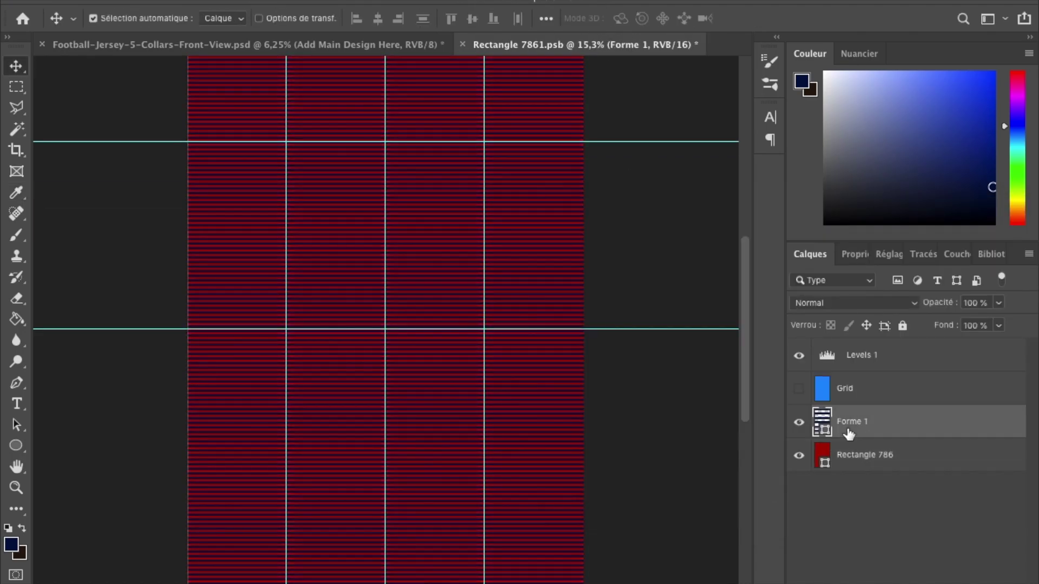
{"action": "key", "text": "w"}
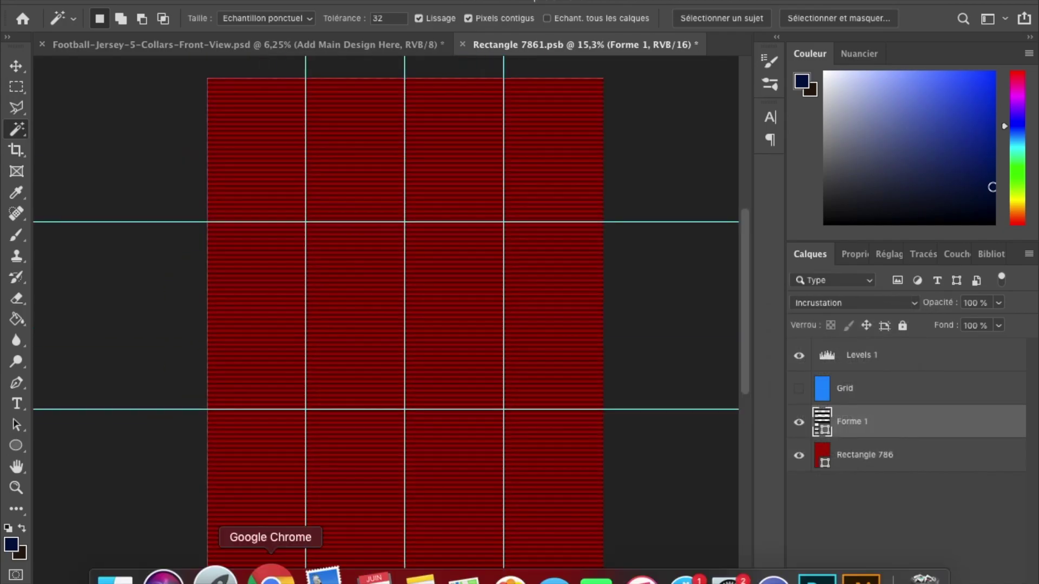
Search the browser for 'manchester' images and pick the Manchester United crest
{"action": "left_click", "coordinate": [271, 574]}
{"action": "type", "text": "manc"}
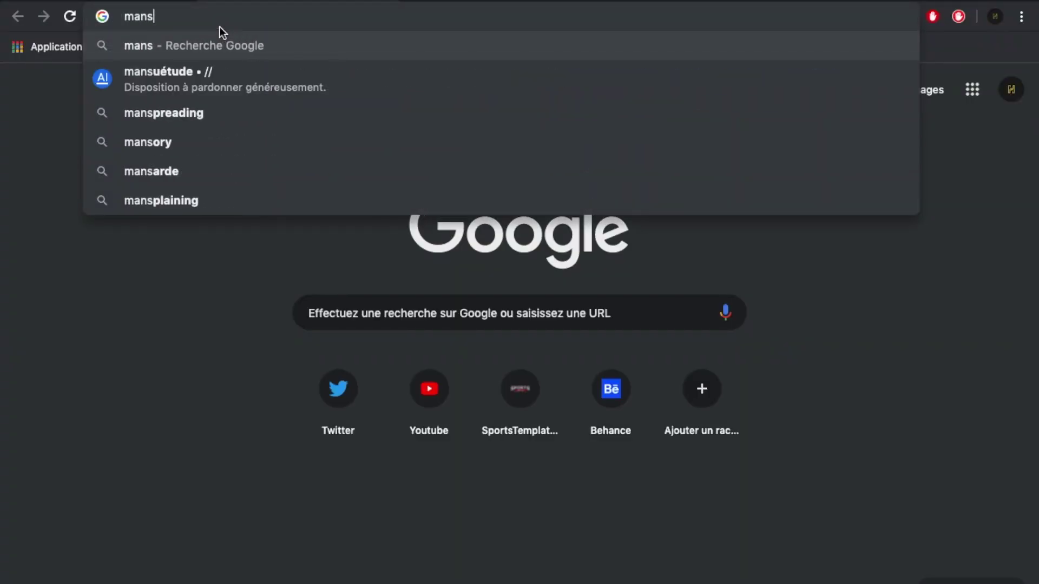
{"action": "type", "text": "hester"}
{"action": "key", "text": "Return"}
{"action": "left_click", "coordinate": [290, 109]}
{"action": "left_click", "coordinate": [289, 54]}
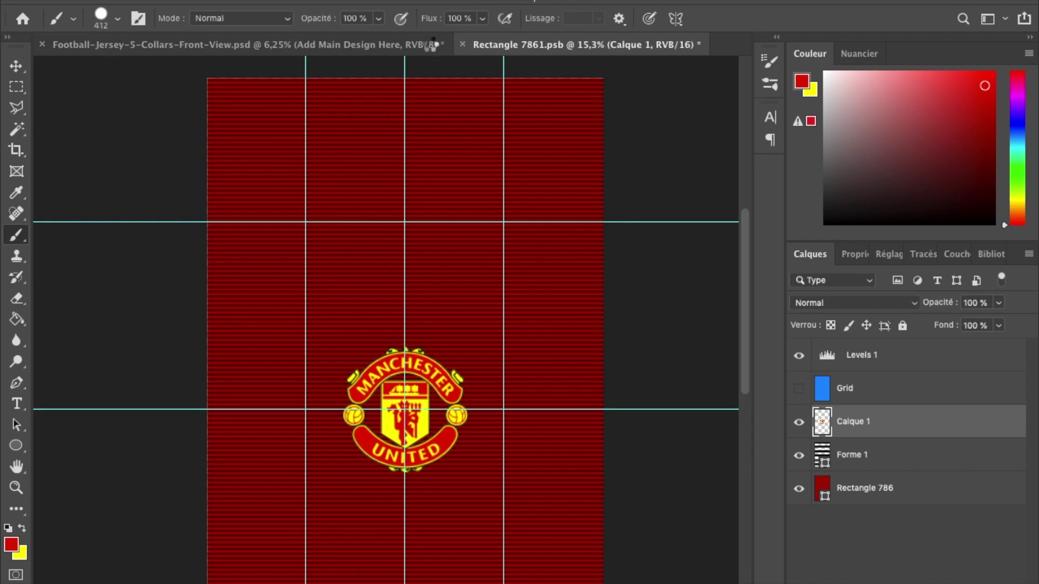
Change the stripe colour to yellow and check the jersey update
{"action": "left_click", "coordinate": [433, 44]}
{"action": "left_click", "coordinate": [437, 46]}
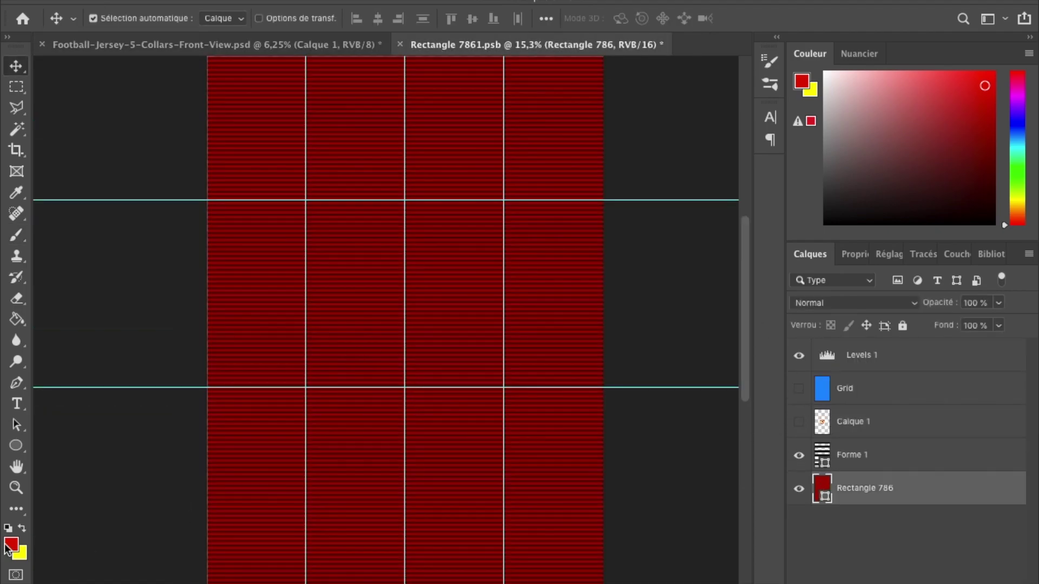
{"action": "left_click", "coordinate": [948, 222]}
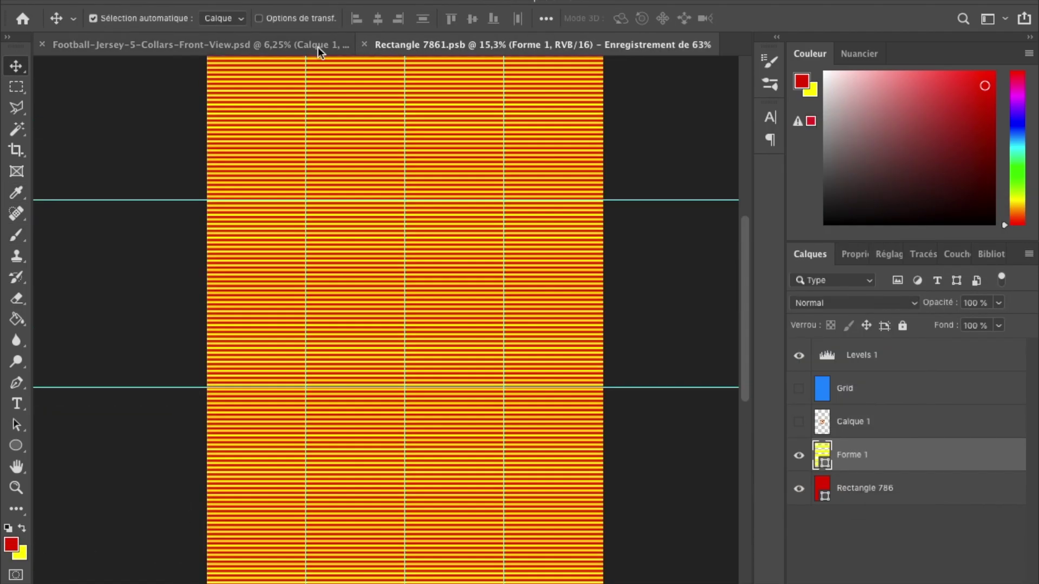
{"action": "left_click", "coordinate": [320, 52]}
Search for Manchester jersey images, refining the year from 2020 to 2019 to 2002
{"action": "type", "text": "manchester jersey 2020"}
{"action": "key", "text": "Return"}
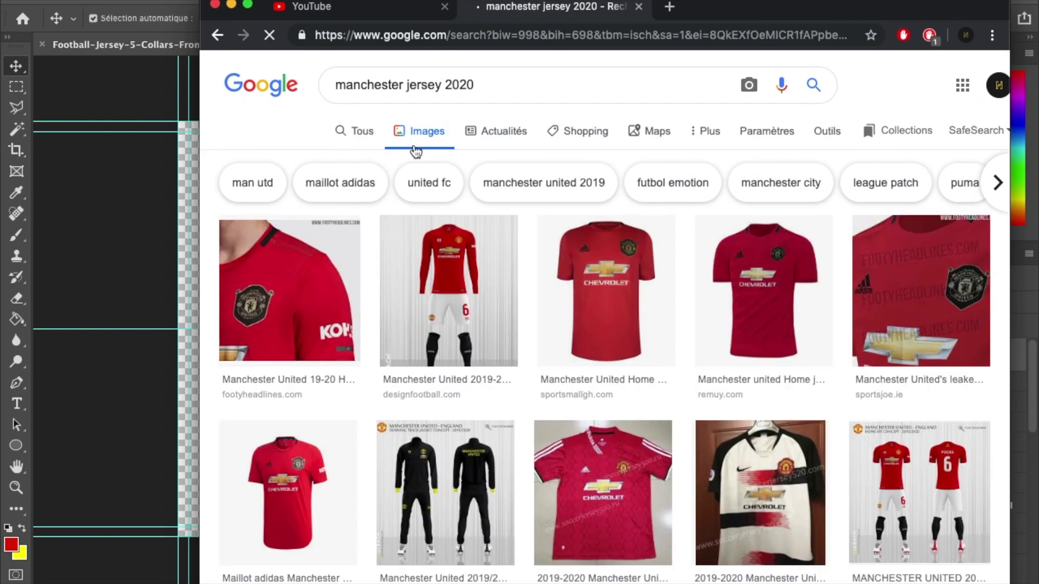
{"action": "key", "text": "BackSpace"}
{"action": "key", "text": "BackSpace"}
{"action": "type", "text": "19"}
{"action": "key", "text": "Return"}
{"action": "key", "text": "BackSpace"}
{"action": "key", "text": "BackSpace"}
{"action": "key", "text": "Return"}
{"action": "type", "text": "02"}
{"action": "key", "text": "Return"}
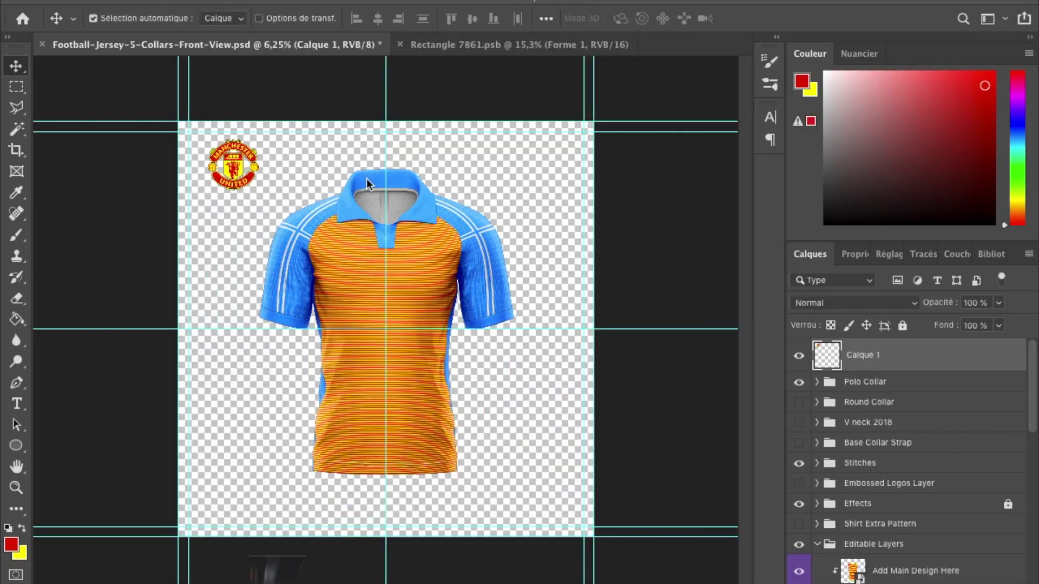
Raise the Edges Reflections layer's Camera Raw Exposure to +2.40 and Clarity to +24
{"action": "scroll", "coordinate": [479, 272], "scroll_direction": "up", "scroll_amount": 2}
{"action": "scroll", "coordinate": [480, 271], "scroll_direction": "up", "scroll_amount": 1}
{"action": "left_click", "coordinate": [620, 148]}
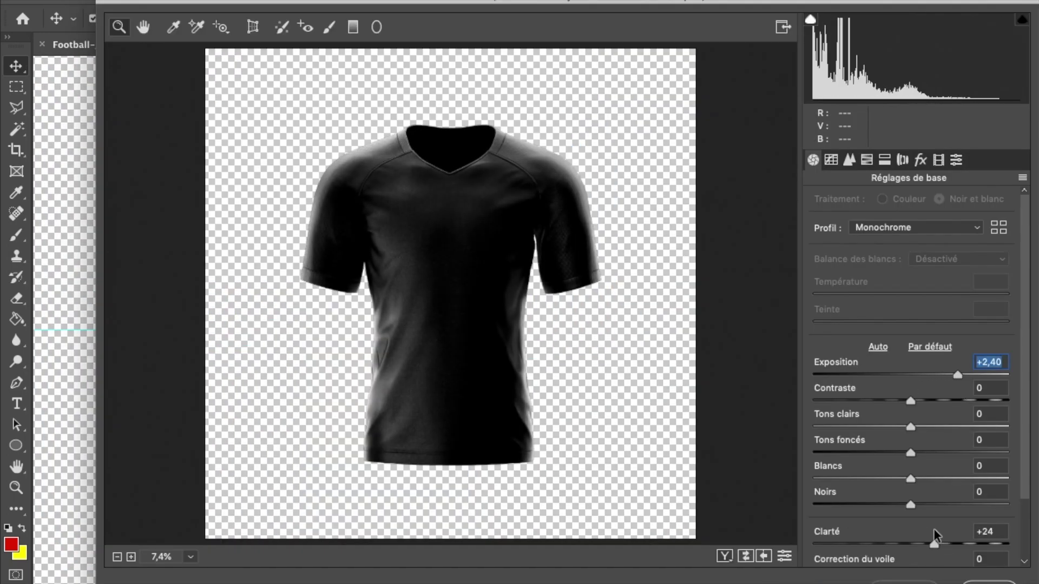
{"action": "key", "text": "Return"}
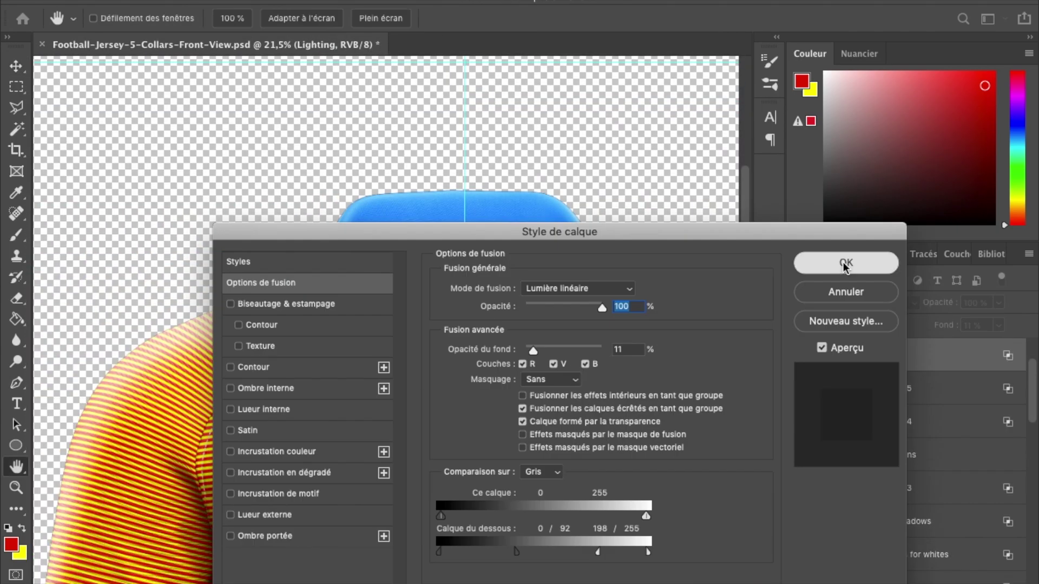
Make the collar red and clip the rasterized stripe design to the Back layer
{"action": "left_click", "coordinate": [845, 264]}
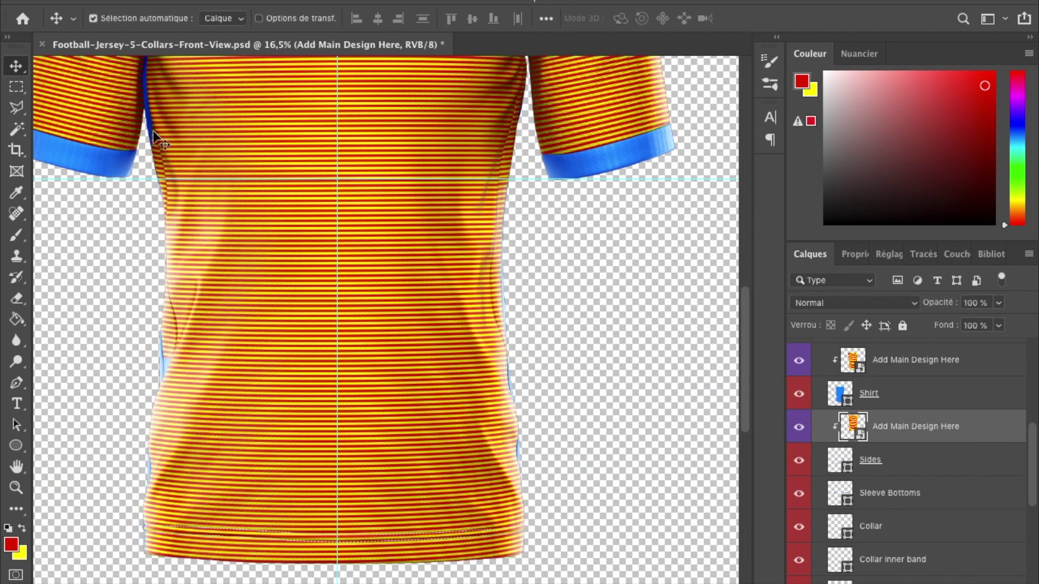
{"action": "left_click", "coordinate": [157, 139]}
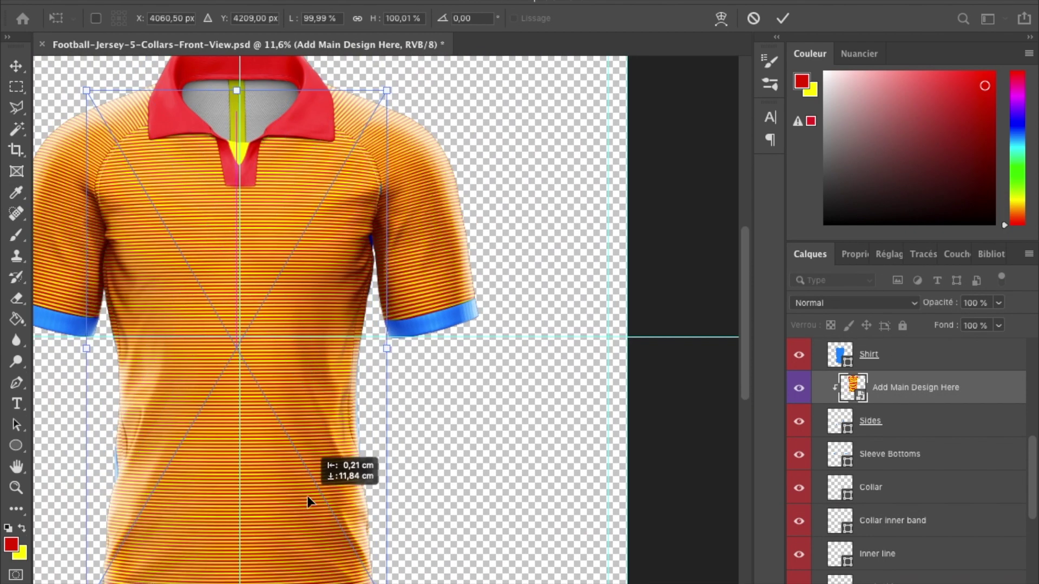
{"action": "left_click_drag", "start_coordinate": [432, 339], "coordinate": [308, 496]}
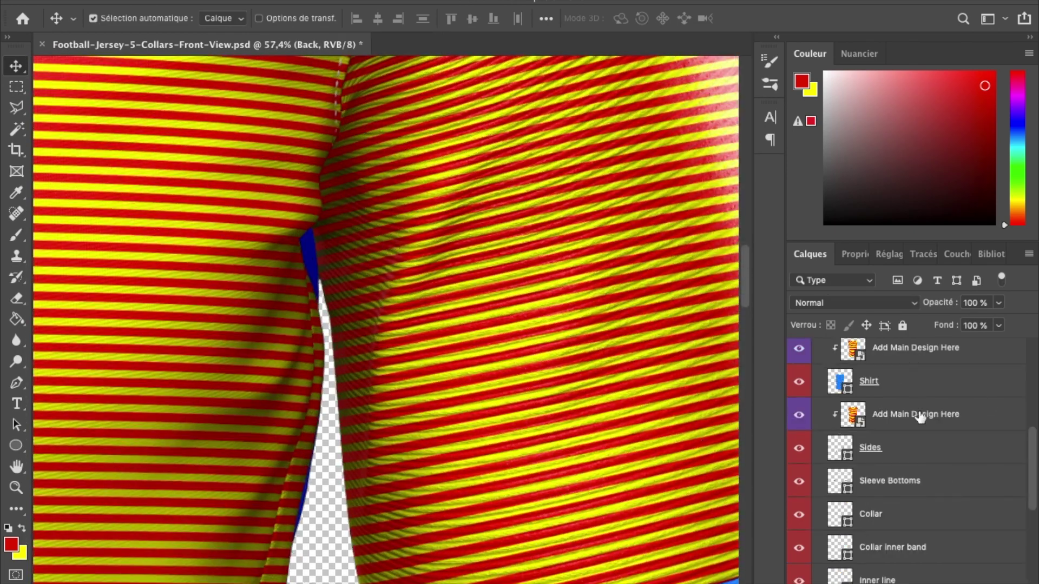
{"action": "right_click", "coordinate": [923, 418]}
{"action": "left_click", "coordinate": [780, 191]}
{"action": "scroll", "coordinate": [920, 460], "scroll_direction": "down", "scroll_amount": 3}
{"action": "scroll", "coordinate": [935, 494], "scroll_direction": "up", "scroll_amount": 3}
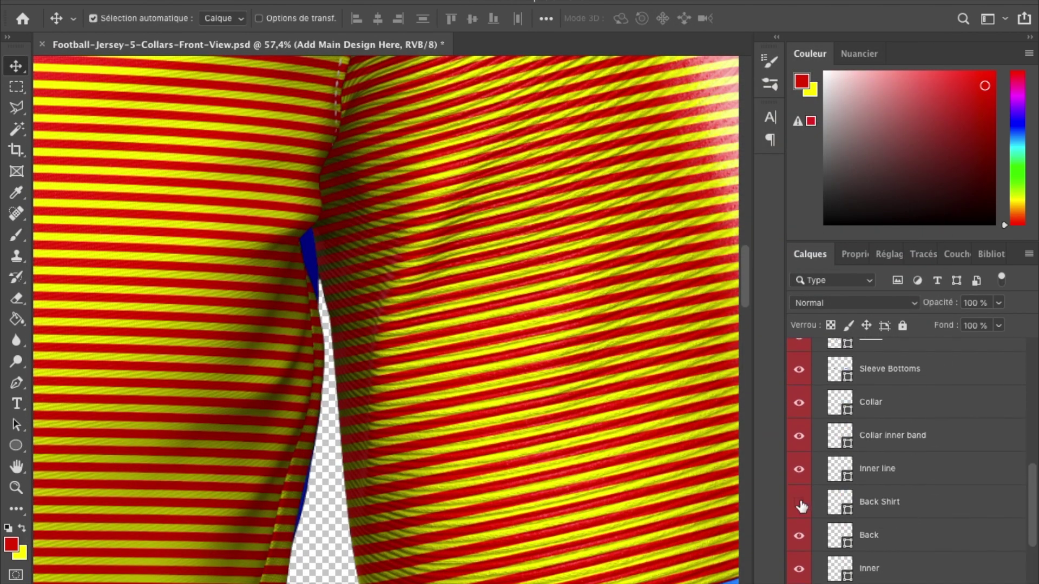
{"action": "key", "text": "ctrl+alt+g"}
Move Right Sleeve Design above Sleeve Bottoms and rotate the stripes along the right sleeve
{"action": "scroll", "coordinate": [524, 329], "scroll_direction": "down", "scroll_amount": 3}
{"action": "scroll", "coordinate": [529, 332], "scroll_direction": "down", "scroll_amount": 3}
{"action": "scroll", "coordinate": [524, 330], "scroll_direction": "down", "scroll_amount": 1}
{"action": "left_click", "coordinate": [524, 330]}
{"action": "scroll", "coordinate": [851, 471], "scroll_direction": "down", "scroll_amount": 5}
{"action": "left_click_drag", "start_coordinate": [855, 453], "coordinate": [893, 346]}
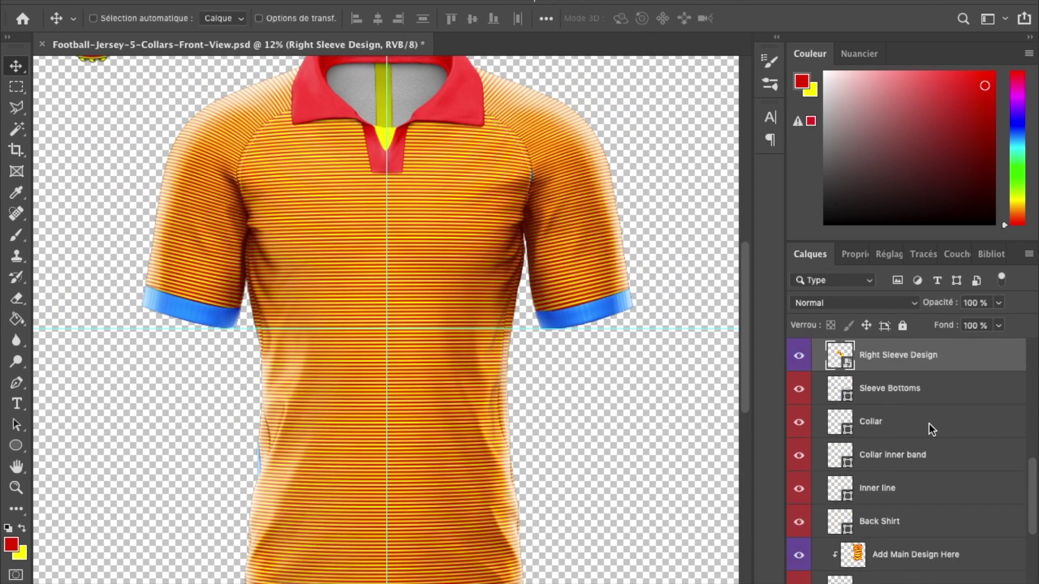
{"action": "scroll", "coordinate": [680, 287], "scroll_direction": "up", "scroll_amount": 2}
{"action": "scroll", "coordinate": [680, 287], "scroll_direction": "up", "scroll_amount": 3}
{"action": "left_click_drag", "start_coordinate": [680, 286], "coordinate": [595, 291]}
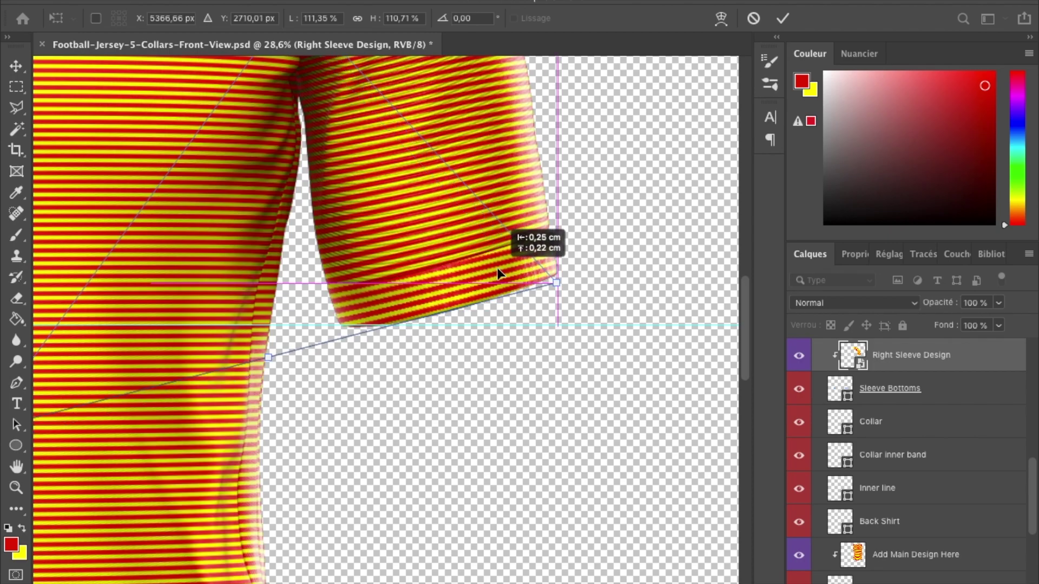
{"action": "scroll", "coordinate": [521, 301], "scroll_direction": "down", "scroll_amount": 5}
Duplicate the sleeve stripes, flip the copy horizontally, and place it on the left sleeve
{"action": "key", "text": "ctrl+j"}
{"action": "key", "text": "ctrl+t"}
{"action": "right_click", "coordinate": [412, 414]}
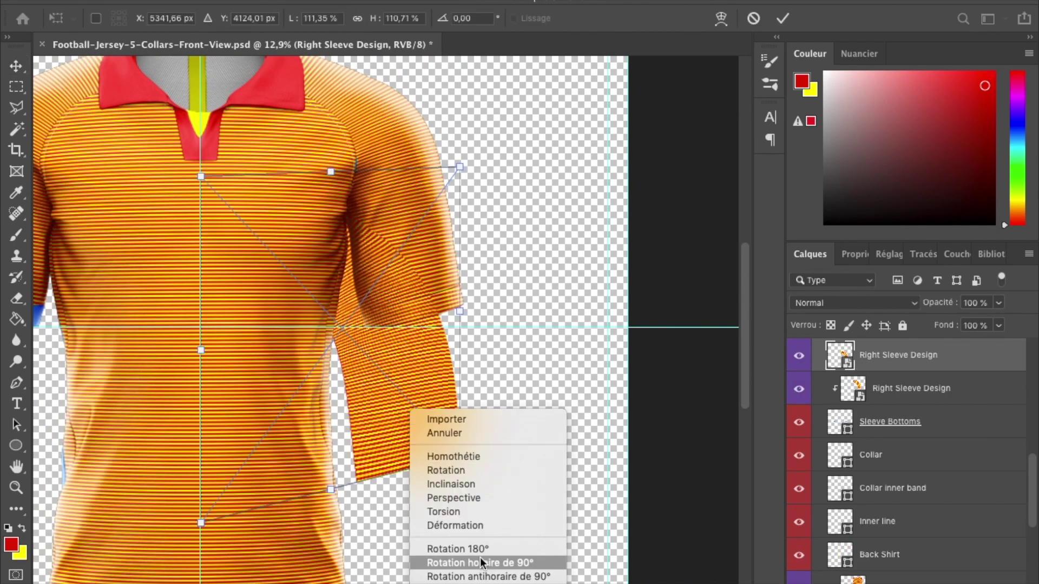
{"action": "left_click", "coordinate": [479, 557]}
{"action": "left_click_drag", "start_coordinate": [404, 285], "coordinate": [351, 129]}
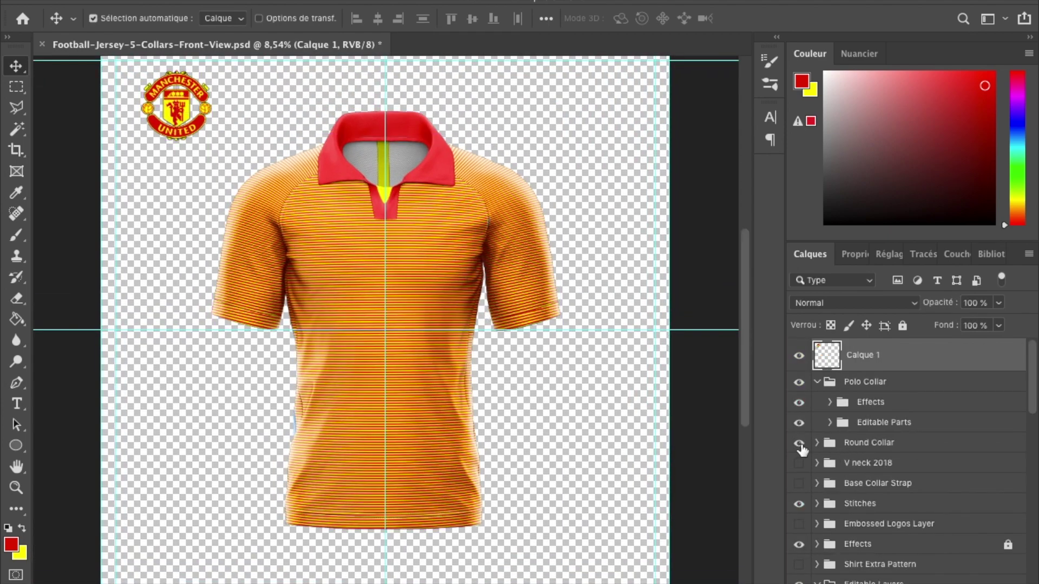
Hide the Round Collar group and save the design back into the jersey
{"action": "left_click", "coordinate": [799, 443]}
{"action": "left_click", "coordinate": [817, 382]}
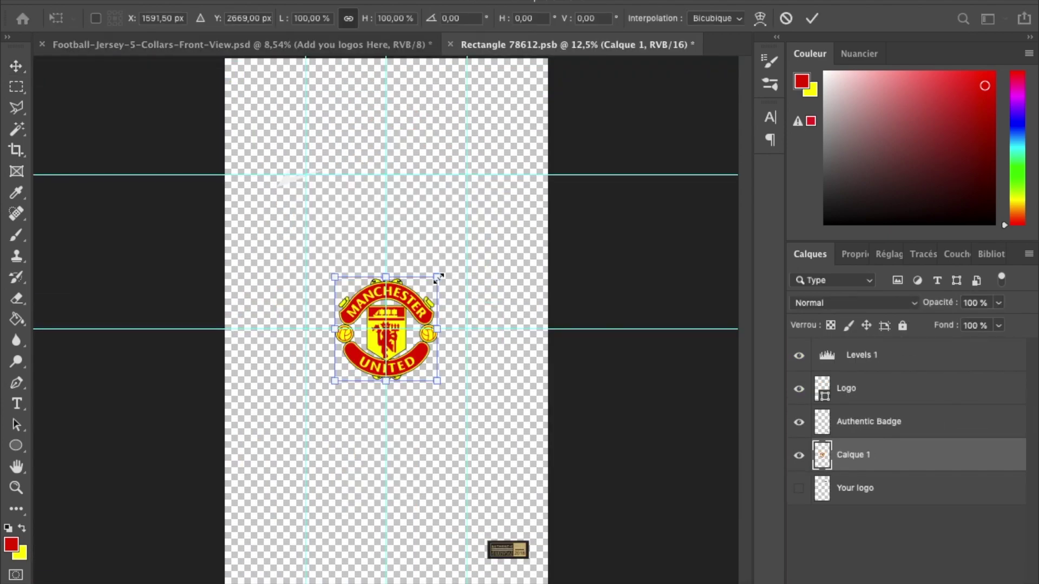
{"action": "key", "text": "ctrl+s"}
{"action": "key", "text": "ctrl+Tab"}
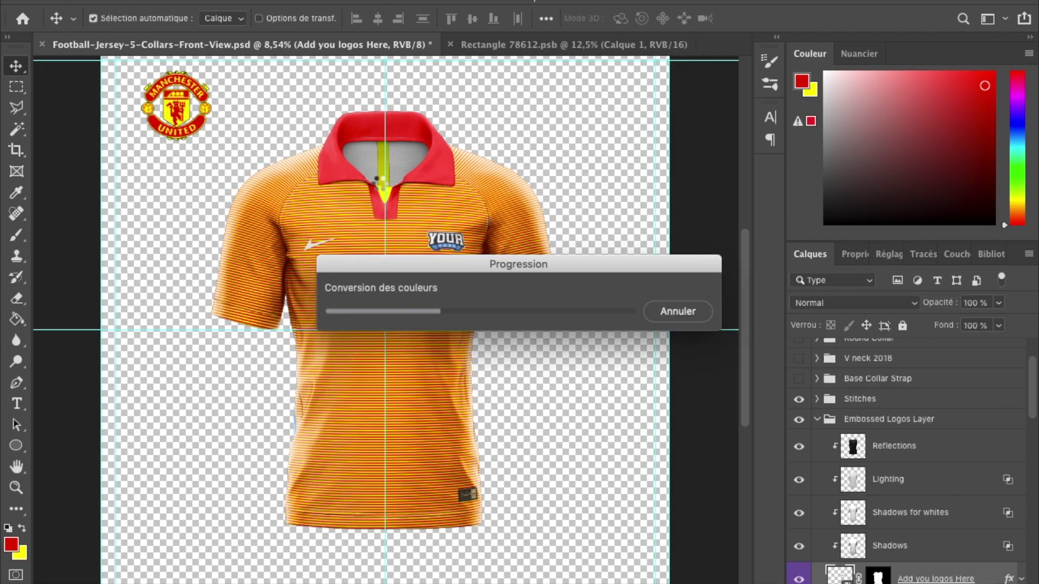
{"action": "scroll", "coordinate": [570, 225], "scroll_direction": "up", "scroll_amount": 3}
{"action": "scroll", "coordinate": [487, 211], "scroll_direction": "down", "scroll_amount": 1}
Search Google Images for an adidas logo and drag it onto the jersey
{"action": "key", "text": "super+Tab"}
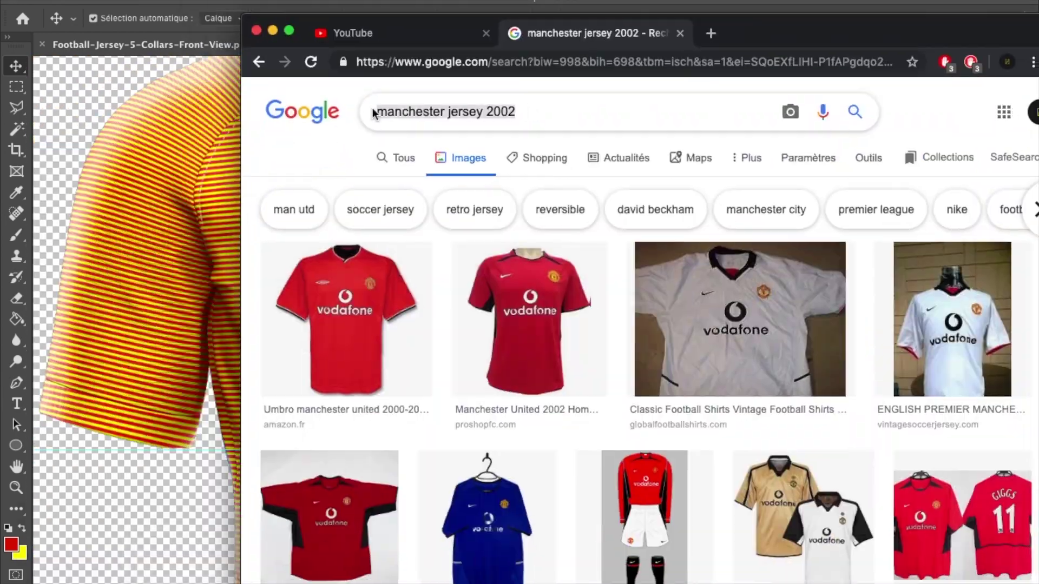
{"action": "triple_click", "coordinate": [485, 110]}
{"action": "type", "text": "logo didas"}
{"action": "key", "text": "Return"}
{"action": "left_click", "coordinate": [476, 293]}
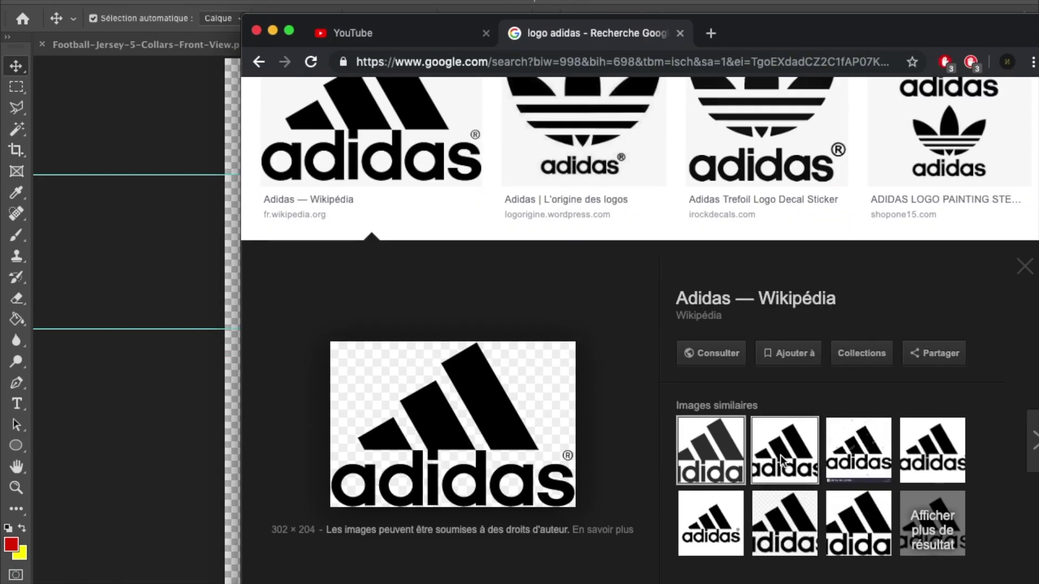
{"action": "left_click_drag", "start_coordinate": [781, 461], "coordinate": [409, 346]}
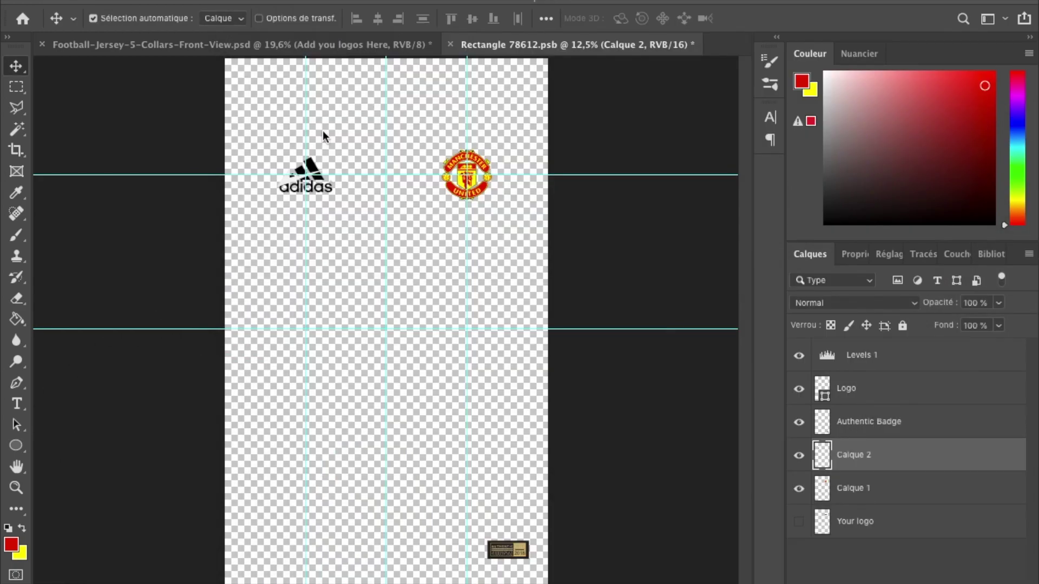
Give the Authentic badge borders a 3 px dashed stroke and save it
{"action": "key", "text": "ctrl+s"}
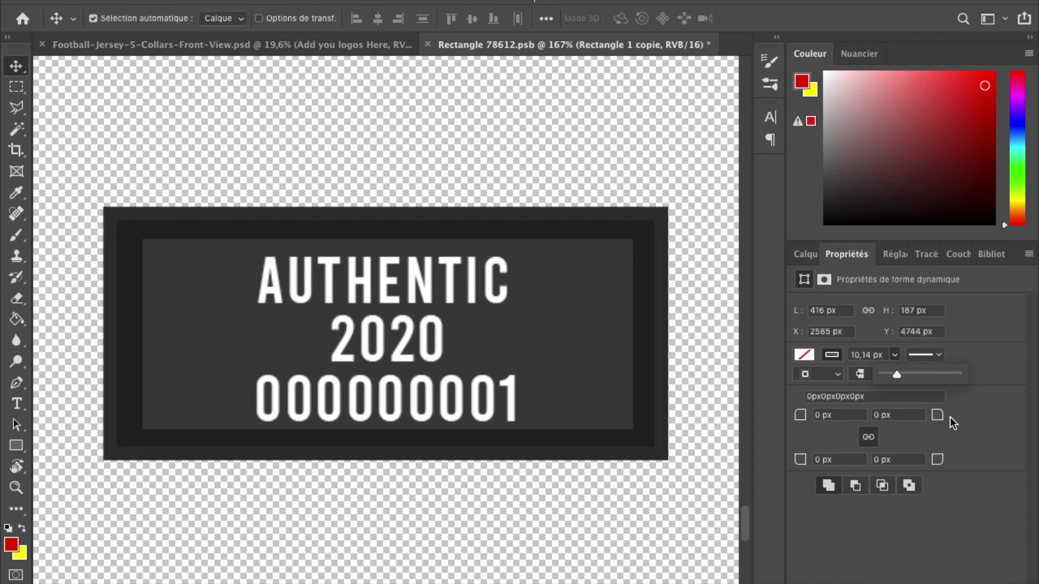
{"action": "left_click_drag", "start_coordinate": [893, 373], "coordinate": [888, 373]}
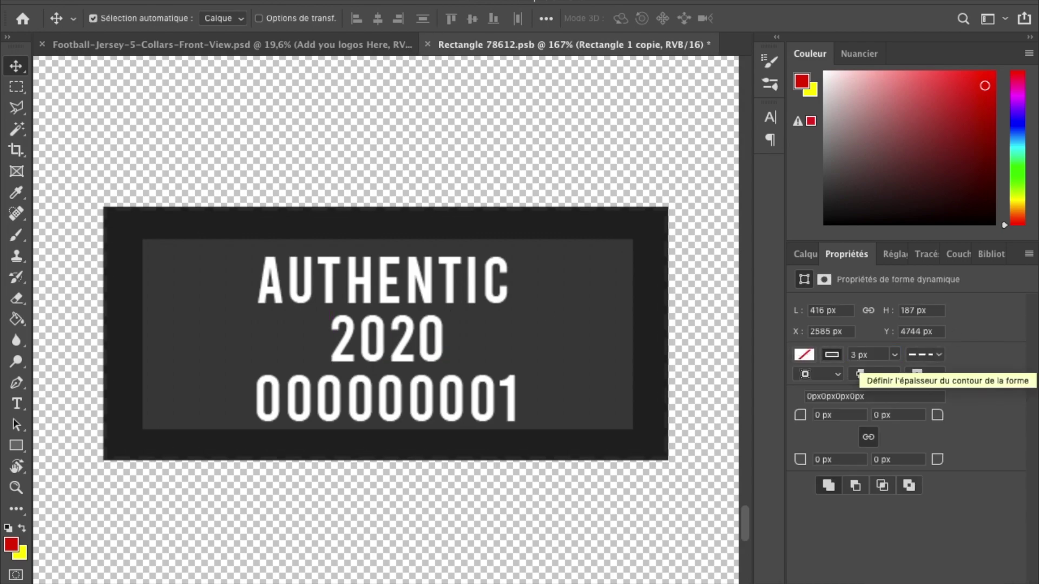
{"action": "key", "text": "ctrl+t"}
{"action": "left_click_drag", "start_coordinate": [668, 333], "coordinate": [652, 333]}
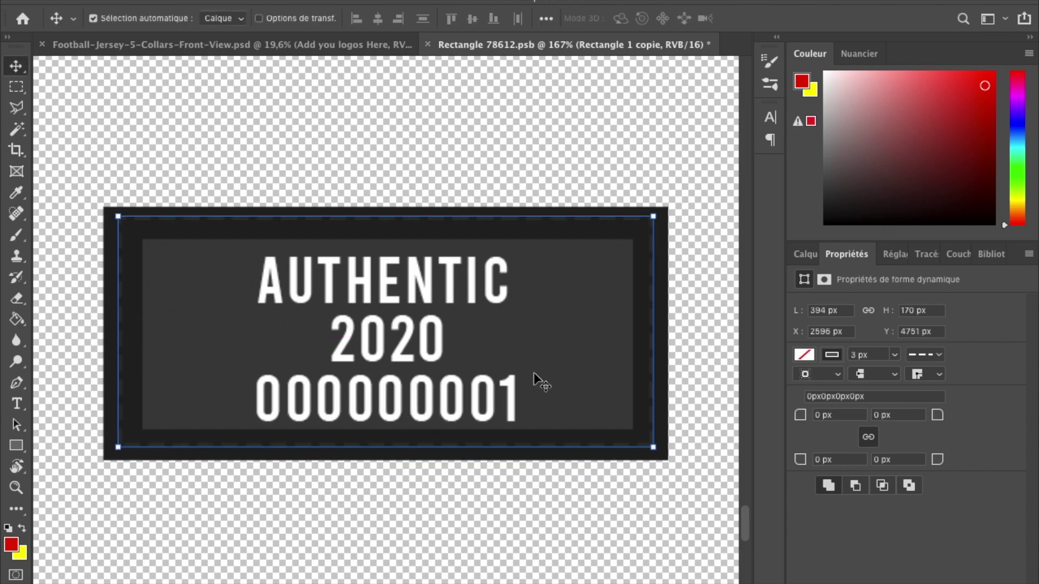
{"action": "left_click", "coordinate": [925, 354]}
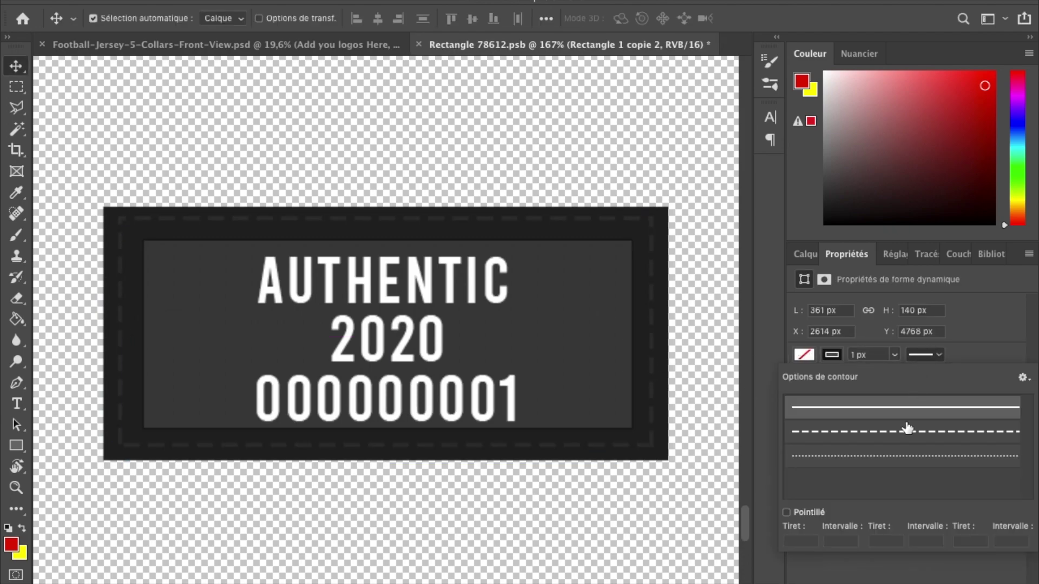
{"action": "key", "text": "ctrl+s"}
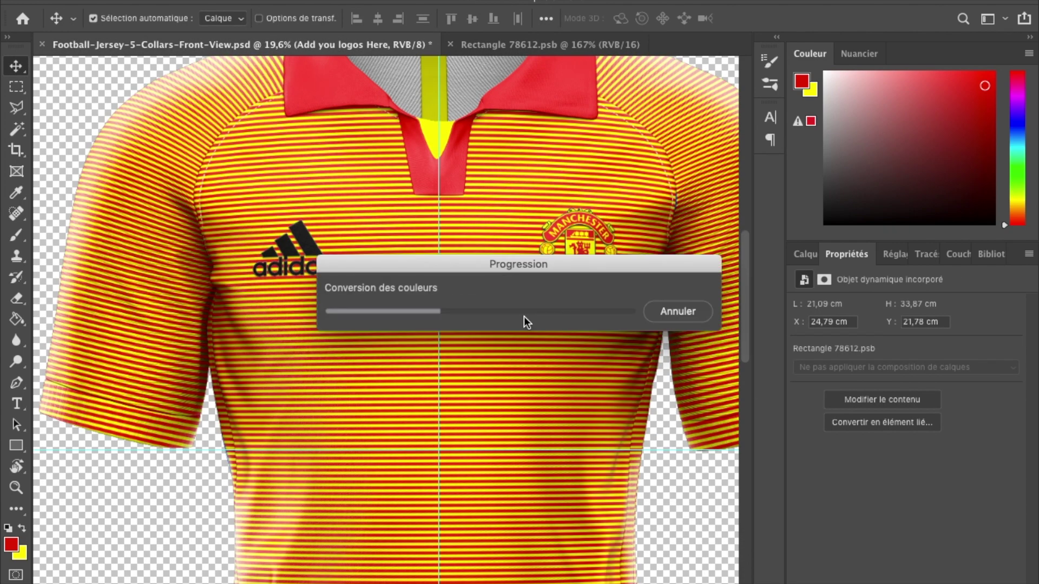
Select the jersey's main design layer and save the badge changes into the jersey
{"action": "left_click", "coordinate": [525, 414]}
{"action": "scroll", "coordinate": [524, 414], "scroll_direction": "up", "scroll_amount": 2}
{"action": "scroll", "coordinate": [525, 416], "scroll_direction": "up", "scroll_amount": 4}
{"action": "scroll", "coordinate": [525, 425], "scroll_direction": "down", "scroll_amount": 2}
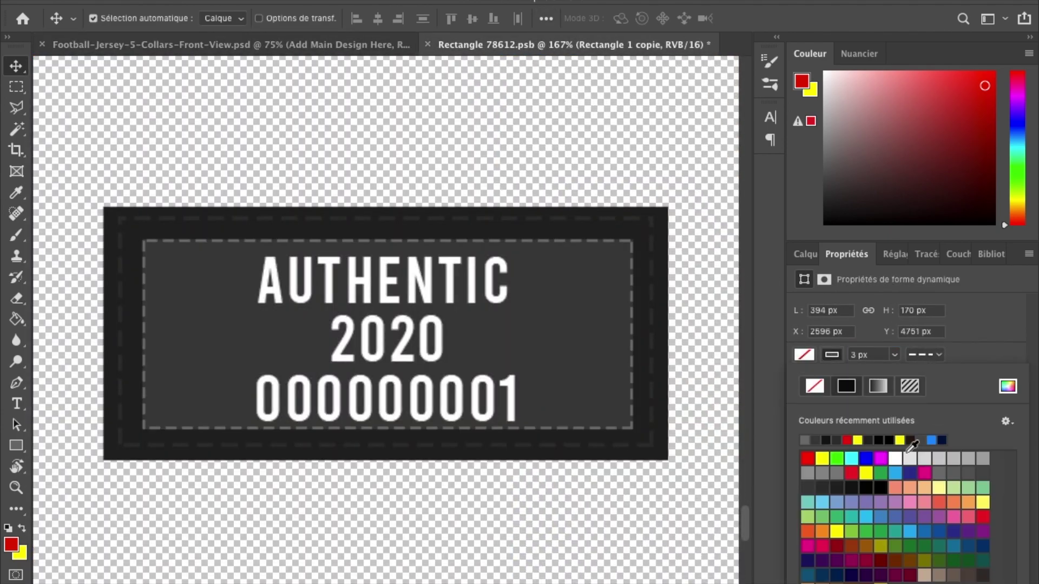
{"action": "key", "text": "ctrl+s"}
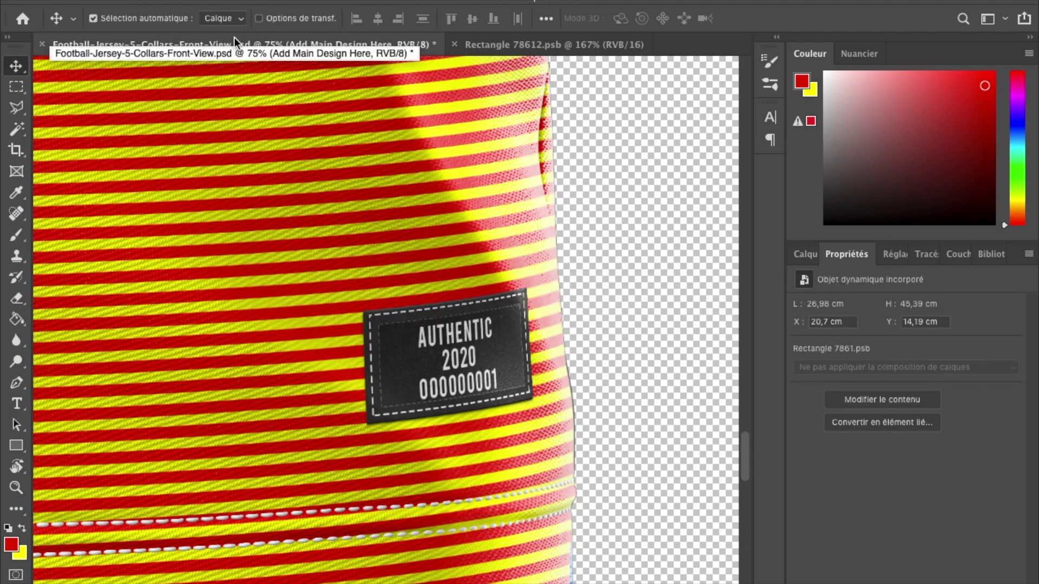
{"action": "scroll", "coordinate": [411, 295], "scroll_direction": "down", "scroll_amount": 3}
{"action": "scroll", "coordinate": [410, 296], "scroll_direction": "down", "scroll_amount": 1}
Search Google Images for 'chevrolet logo png' and preview the results
{"action": "triple_click", "coordinate": [536, 111]}
{"action": "type", "text": "CHERVR"}
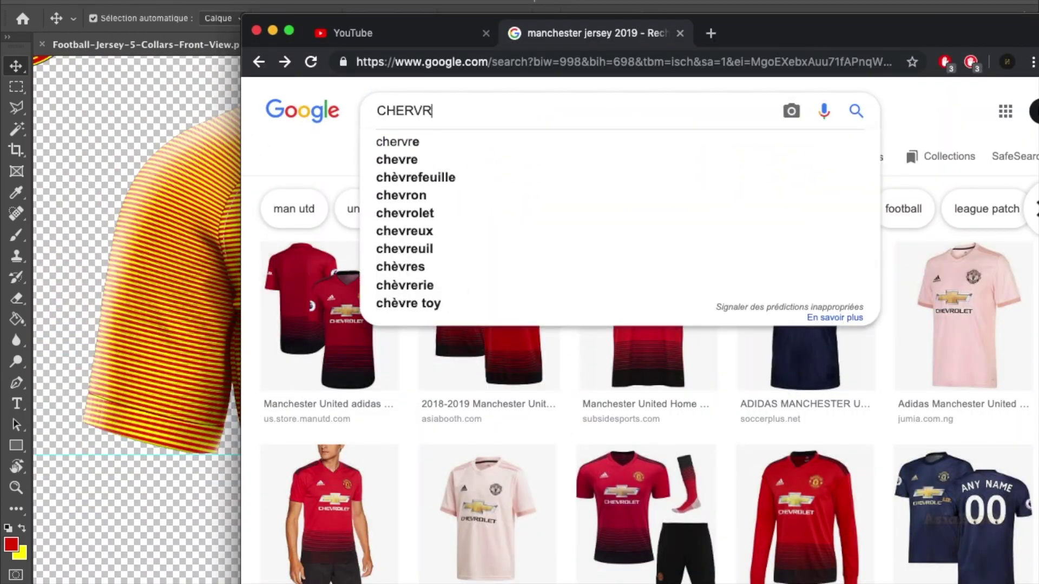
{"action": "left_click", "coordinate": [405, 213]}
{"action": "left_click", "coordinate": [450, 108]}
{"action": "type", "text": "logo png"}
{"action": "key", "text": "Return"}
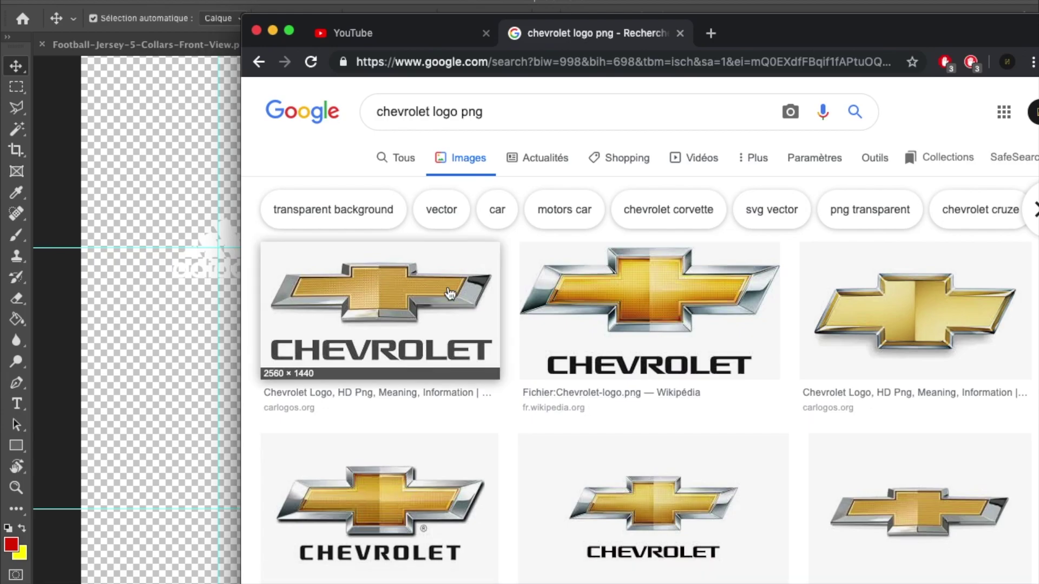
{"action": "left_click", "coordinate": [450, 294]}
{"action": "scroll", "coordinate": [494, 206], "scroll_direction": "down", "scroll_amount": 10}
{"action": "scroll", "coordinate": [494, 206], "scroll_direction": "down", "scroll_amount": 5}
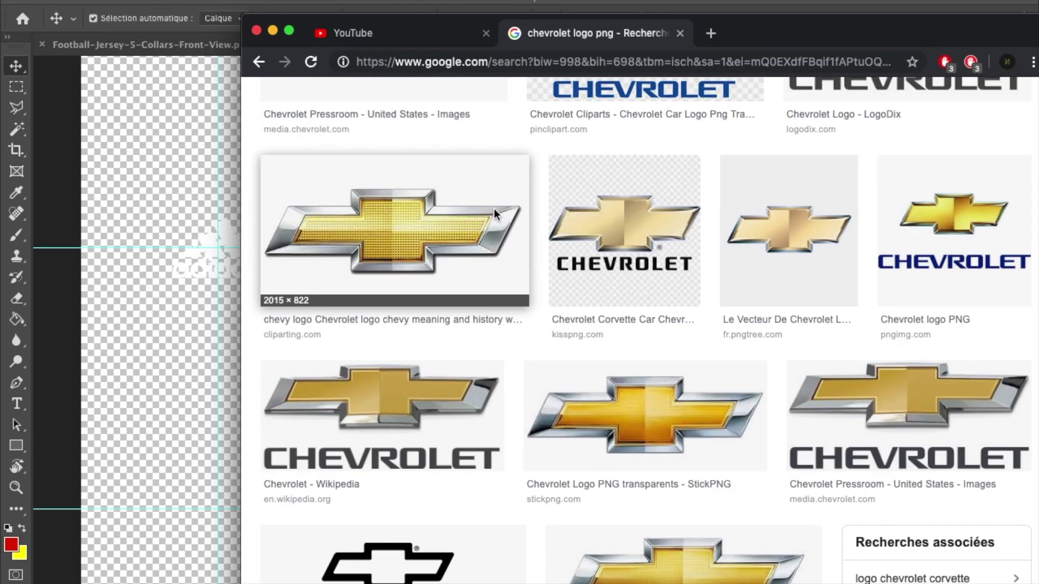
{"action": "key", "text": "super+Left"}
{"action": "key", "text": "super+Right"}
Drag the Chevrolet logo with lettering into the logo artwork and confirm its size
{"action": "scroll", "coordinate": [464, 418], "scroll_direction": "down", "scroll_amount": 2}
{"action": "left_click", "coordinate": [654, 444]}
{"action": "left_click_drag", "start_coordinate": [444, 232], "coordinate": [183, 352]}
{"action": "key", "text": "Return"}
{"action": "scroll", "coordinate": [403, 374], "scroll_direction": "down", "scroll_amount": 2}
{"action": "scroll", "coordinate": [378, 385], "scroll_direction": "up", "scroll_amount": 3}
Magic Wand the CHEVROLET letters, delete them, and refill them white on a new layer
{"action": "key", "text": "w"}
{"action": "left_click", "coordinate": [346, 366]}
{"action": "left_click", "coordinate": [408, 373]}
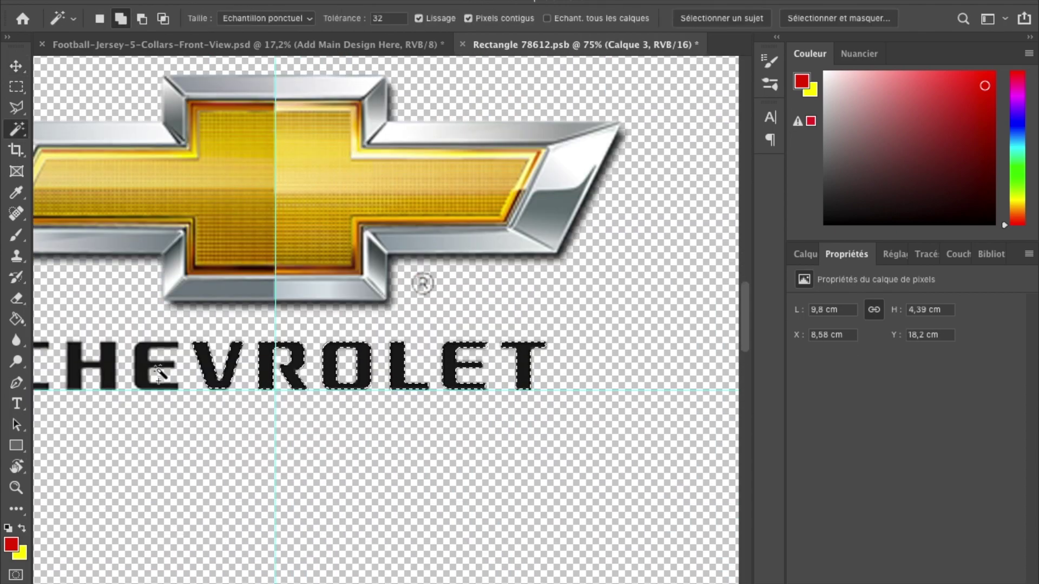
{"action": "scroll", "coordinate": [158, 374], "scroll_direction": "left", "scroll_amount": 3}
{"action": "key", "text": "Delete"}
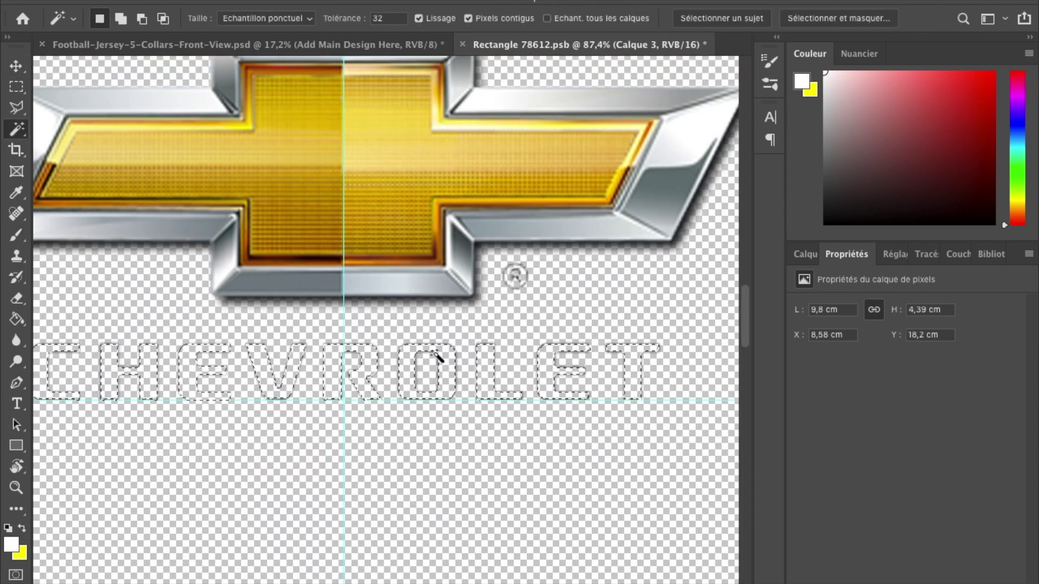
{"action": "scroll", "coordinate": [436, 358], "scroll_direction": "up", "scroll_amount": 6}
{"action": "left_click", "coordinate": [805, 254]}
{"action": "key", "text": "e"}
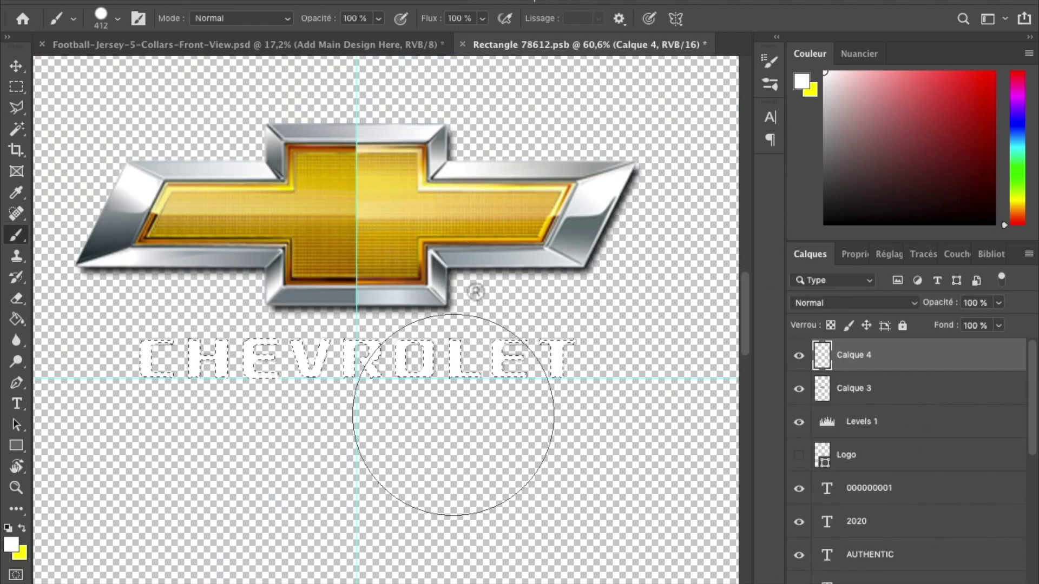
{"action": "scroll", "coordinate": [463, 443], "scroll_direction": "left", "scroll_amount": 5}
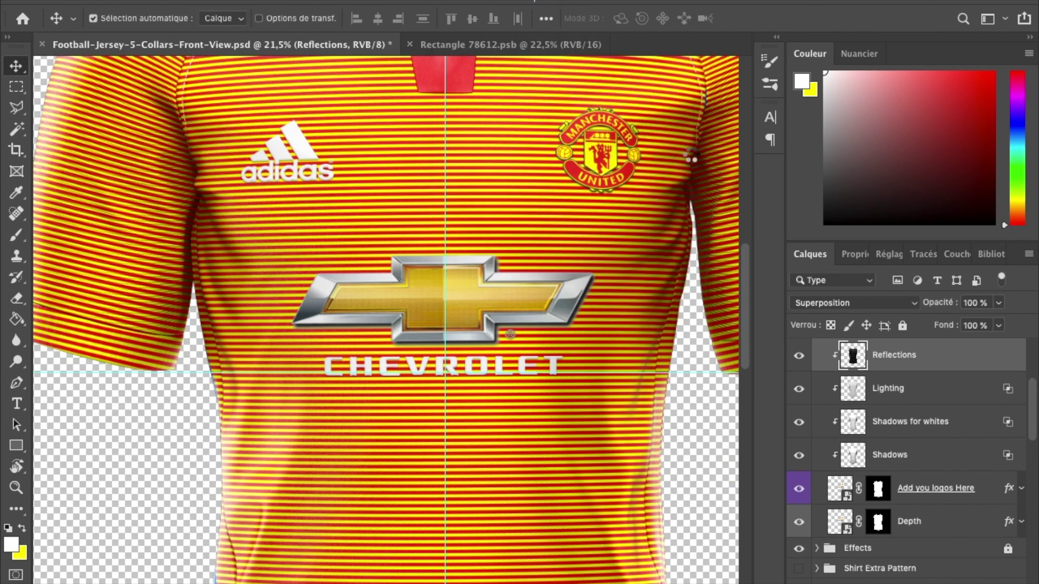
Save the mockup and open the logos layer's Bevel & Emboss style settings
{"action": "key", "text": "ctrl"}
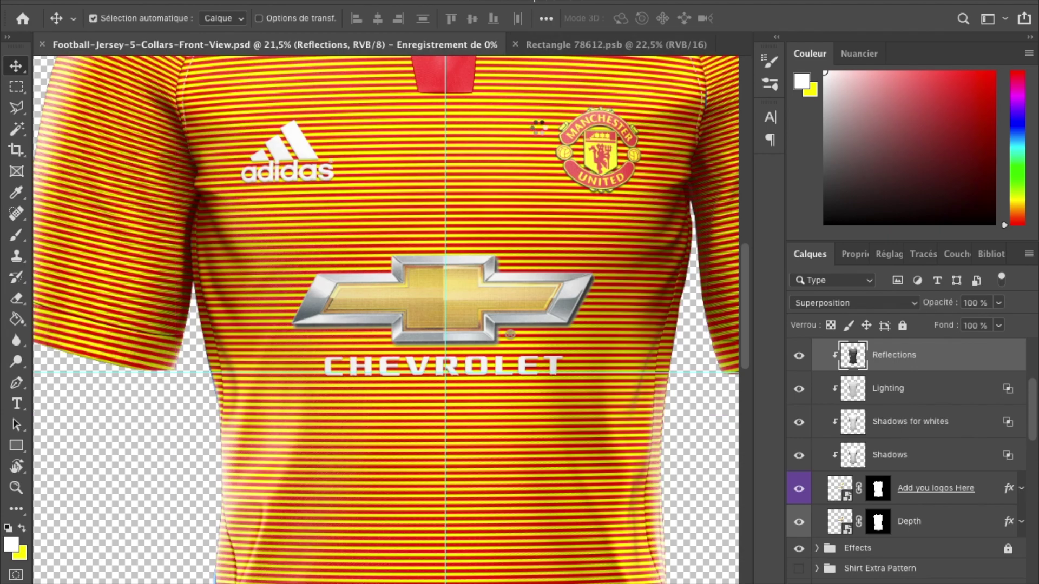
{"action": "left_click", "coordinate": [373, 140]}
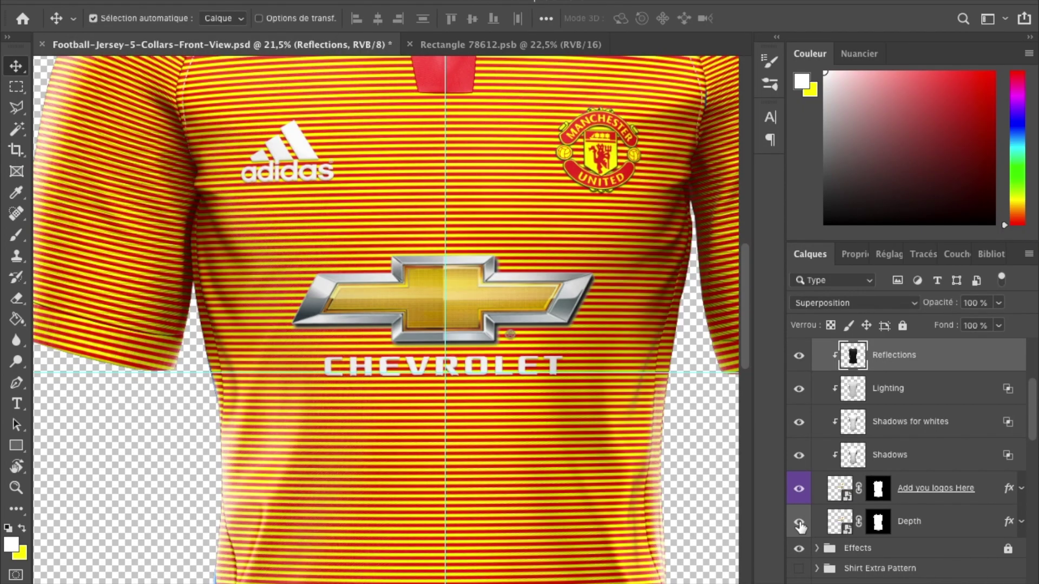
{"action": "double_click", "coordinate": [1009, 461]}
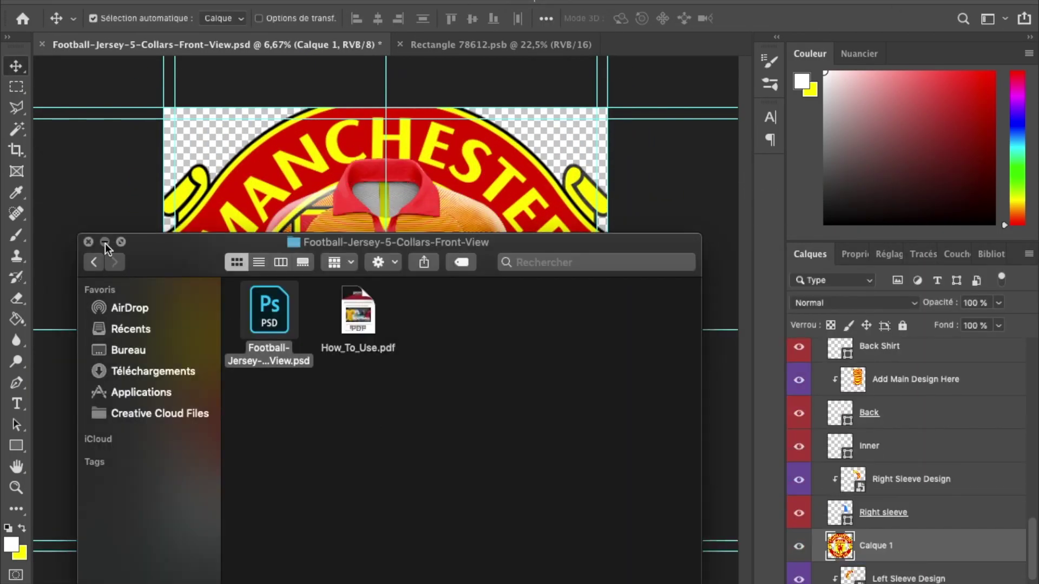
Set the background colour to yellow (ffff00) and blend the crest in as Overlay
{"action": "left_click", "coordinate": [105, 242]}
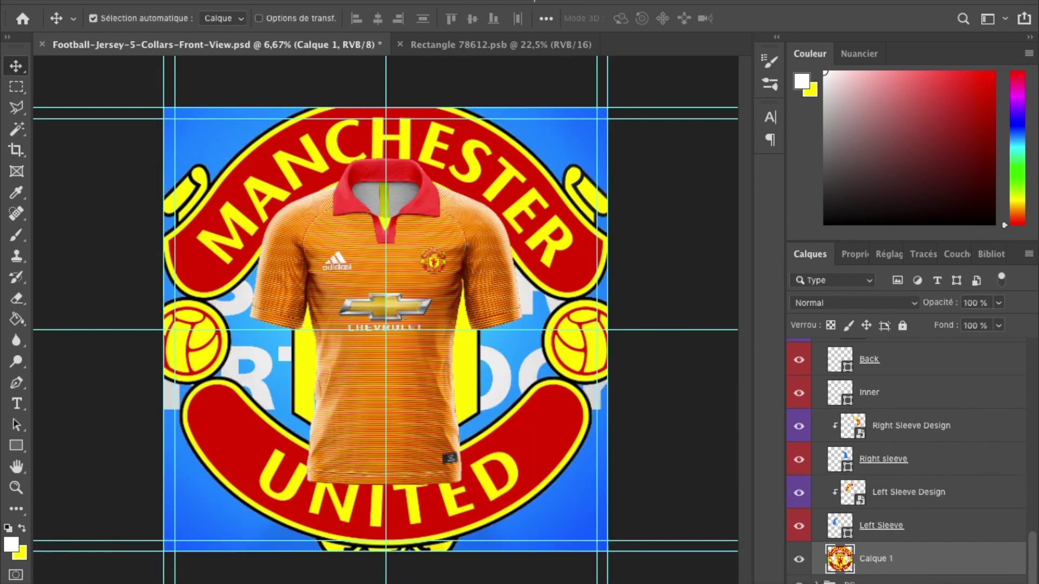
{"action": "type", "text": "ffff00"}
{"action": "key", "text": "Return"}
{"action": "left_click", "coordinate": [852, 302]}
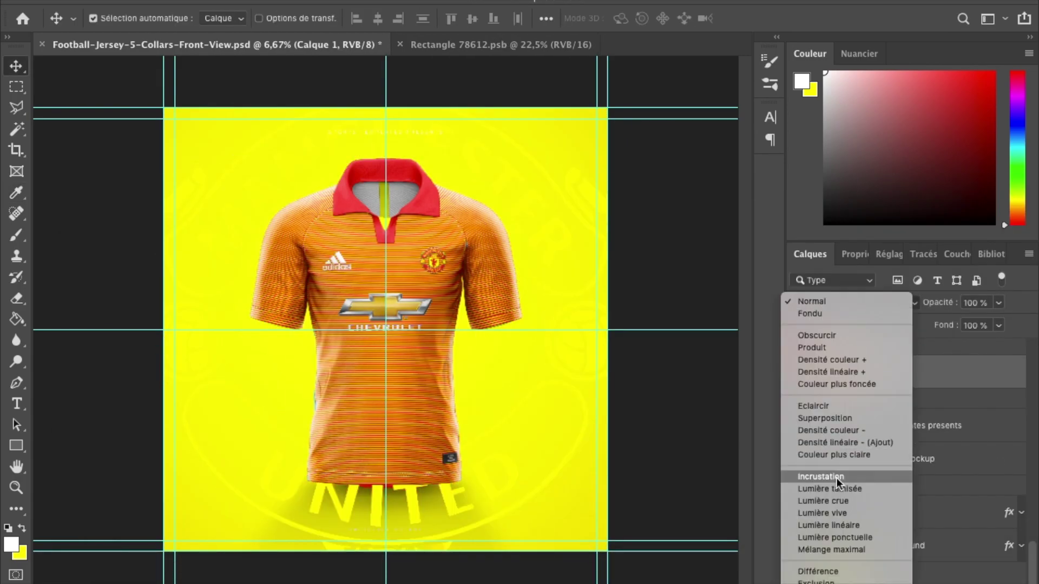
{"action": "left_click", "coordinate": [836, 478]}
Change the BG layer's colour to red
{"action": "scroll", "coordinate": [893, 433], "scroll_direction": "up", "scroll_amount": 5}
{"action": "double_click", "coordinate": [844, 355]}
{"action": "key", "text": "ctrl+w"}
{"action": "double_click", "coordinate": [812, 568]}
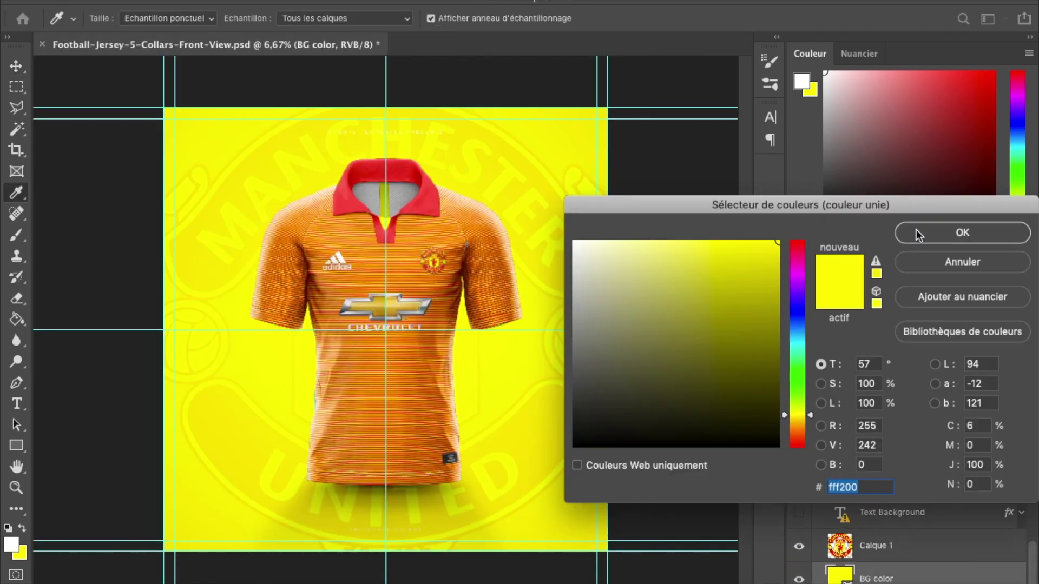
{"action": "left_click", "coordinate": [768, 286]}
{"action": "key", "text": "Return"}
Stretch the Forme 1 stripe shape over the whole canvas and lower its opacity
{"action": "left_click_drag", "start_coordinate": [885, 543], "coordinate": [883, 581]}
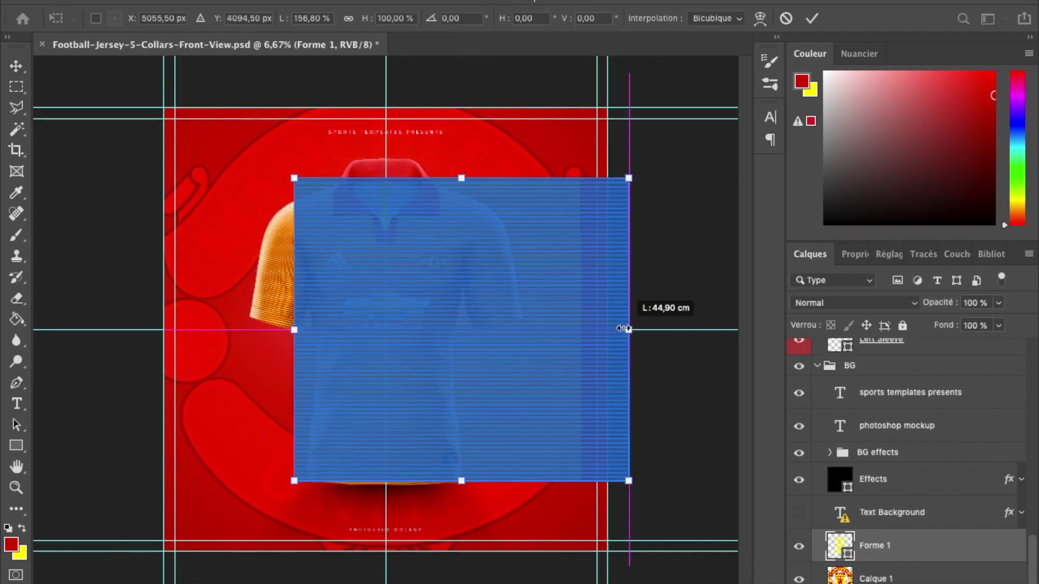
{"action": "left_click_drag", "start_coordinate": [623, 325], "coordinate": [607, 325]}
{"action": "left_click_drag", "start_coordinate": [293, 324], "coordinate": [164, 325]}
{"action": "left_click_drag", "start_coordinate": [385, 174], "coordinate": [385, 107]}
{"action": "left_click_drag", "start_coordinate": [378, 479], "coordinate": [385, 552]}
{"action": "key", "text": "Return"}
{"action": "left_click", "coordinate": [883, 302]}
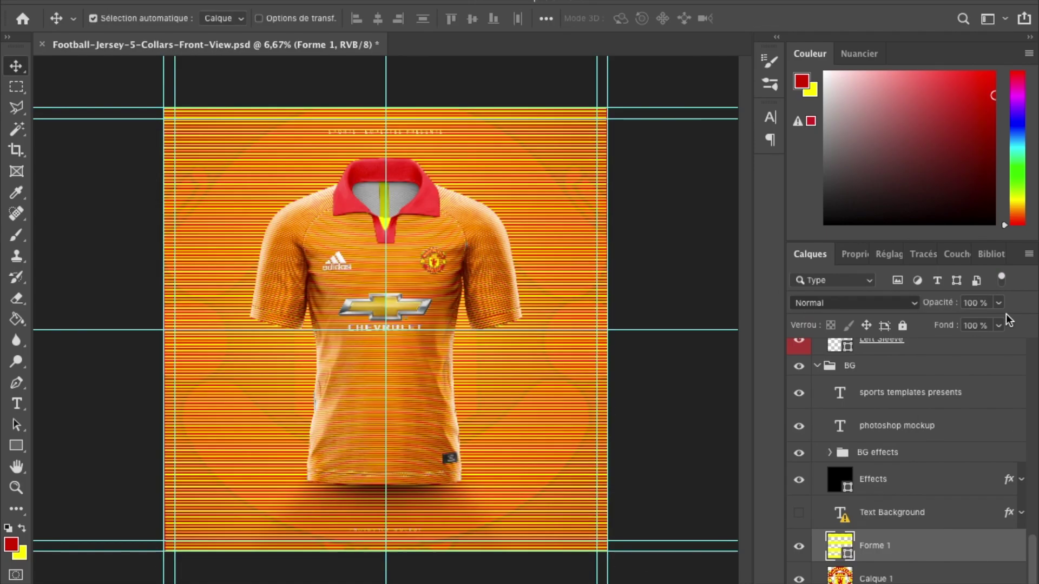
{"action": "left_click_drag", "start_coordinate": [999, 303], "coordinate": [965, 322]}
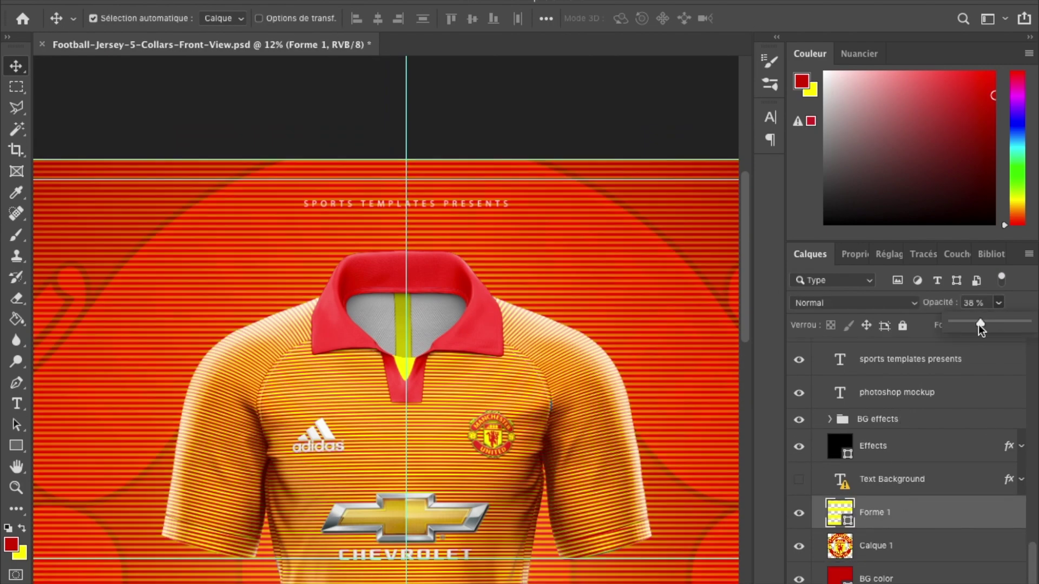
Select the word SPORTS in the header text to retitle it HOTSEN PRESENTS
{"action": "double_click", "coordinate": [644, 466]}
{"action": "left_click", "coordinate": [627, 243]}
{"action": "left_click", "coordinate": [798, 479]}
{"action": "left_click_drag", "start_coordinate": [305, 204], "coordinate": [370, 204]}
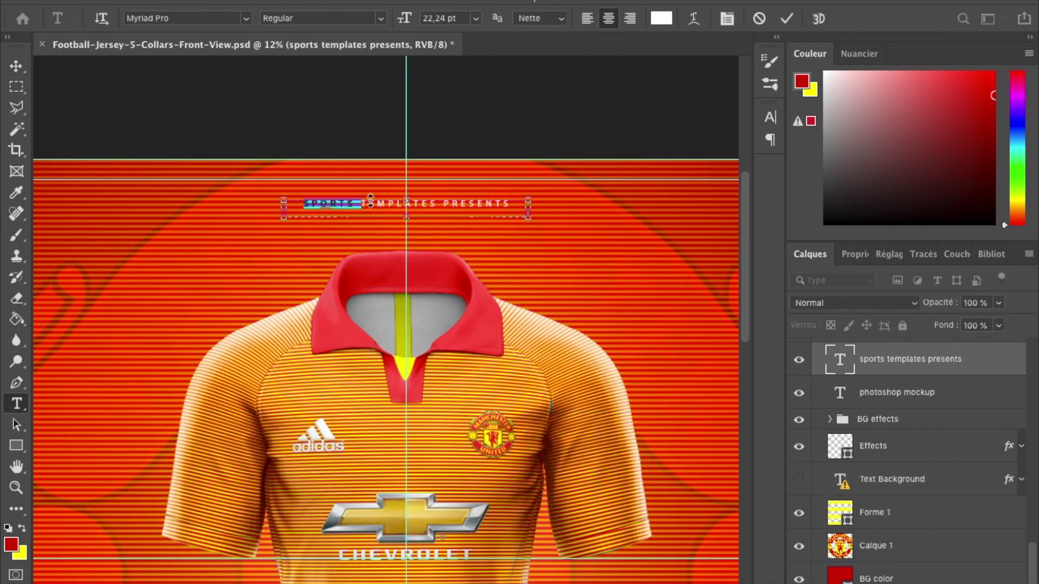